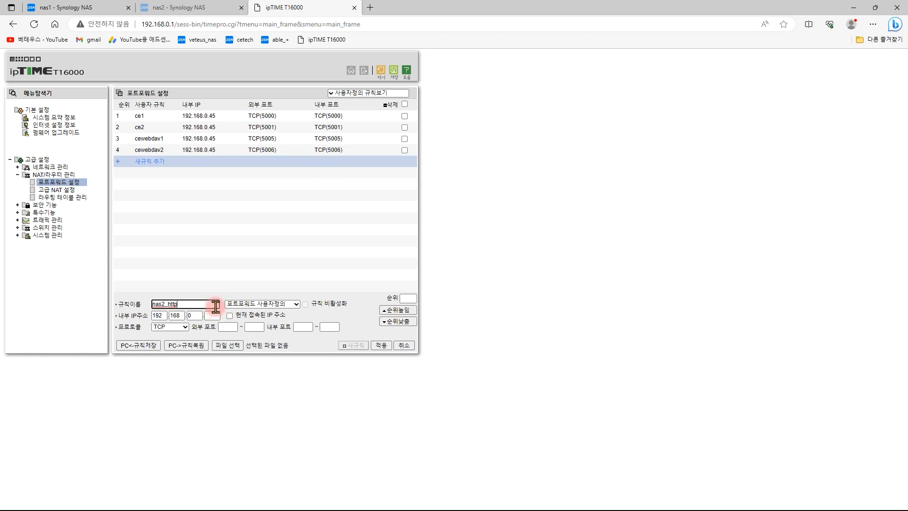
# Set the nas2_http rule's internal IP address to 192.168.0.49 and its internal port to 5000
pyautogui.click(216, 315)
pyautogui.write('49')
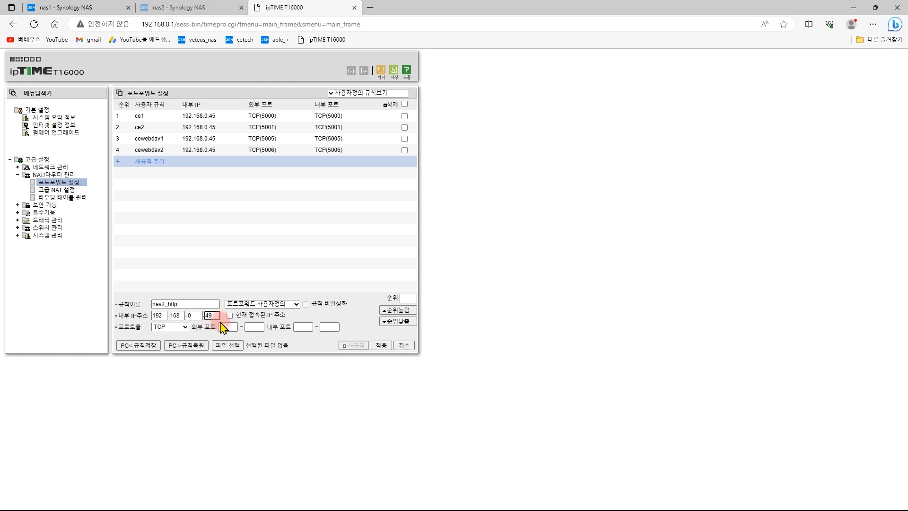
pyautogui.click(307, 326)
pyautogui.write('5000')
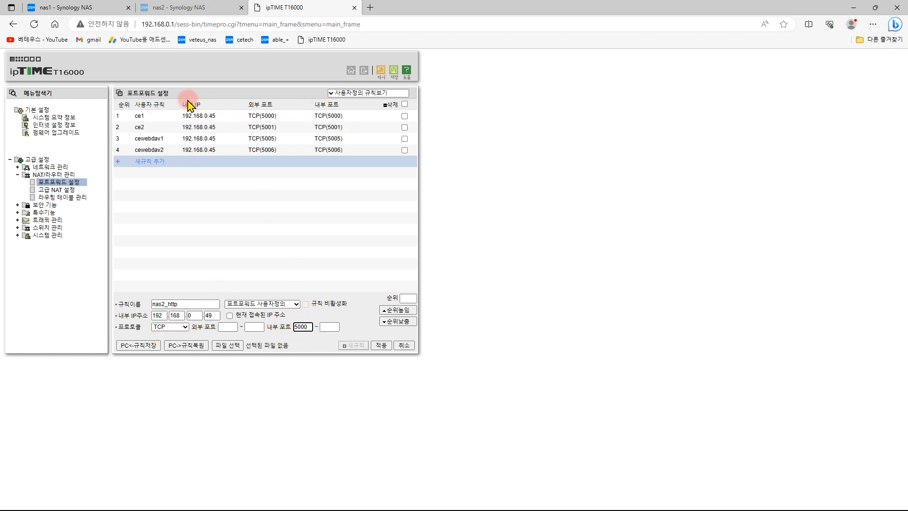
# Set the nas2_http rule's external port to 6000 and apply the port forwarding rule
pyautogui.click(236, 326)
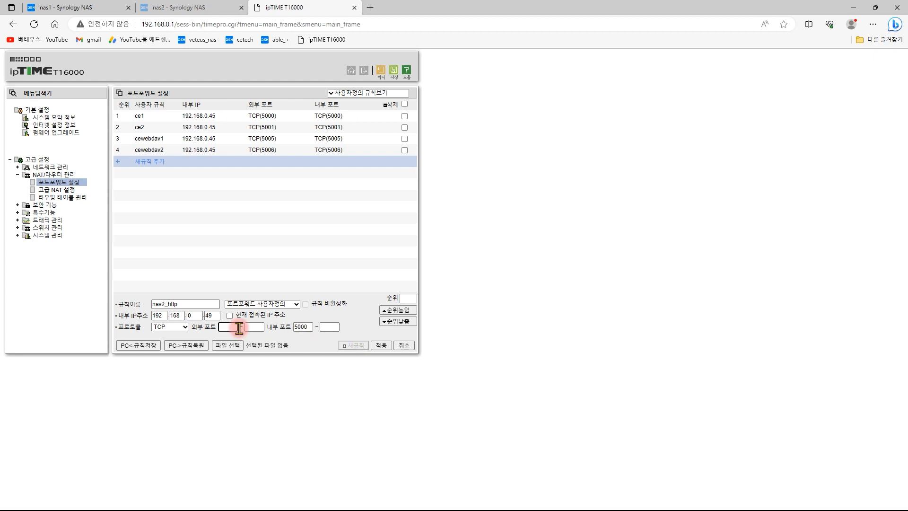
pyautogui.click(234, 327)
pyautogui.write('500')
pyautogui.press('BackSpace')
pyautogui.press('BackSpace')
pyautogui.press('BackSpace')
pyautogui.press('BackSpace')
pyautogui.write('6000')
pyautogui.click(381, 345)
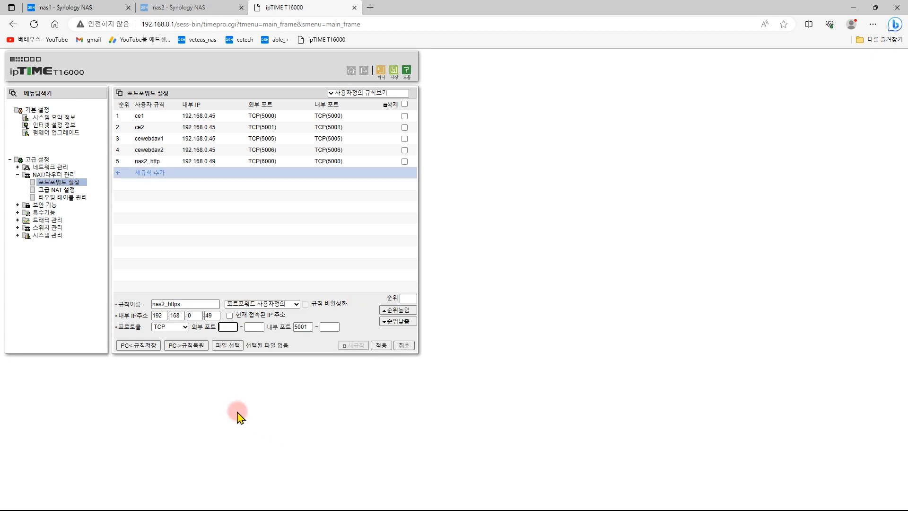
# Set the nas2_https rule's external port to 6001 and add the rule to the port forwarding list
pyautogui.write('6001')
pyautogui.press('Return')
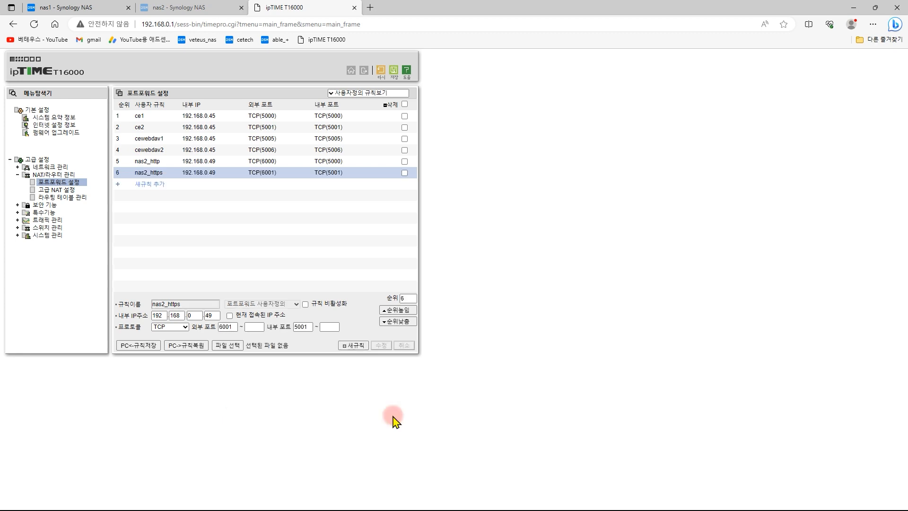
# Check the DDNS settings under external access in nas2's Control Panel, and switch to the neighbouring page
pyautogui.hotkey('ctrl', 'shift', 'Tab')
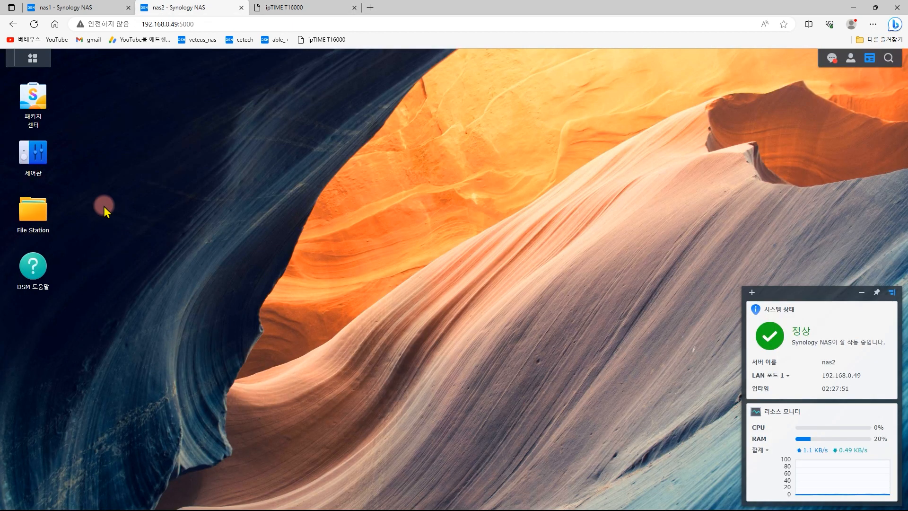
pyautogui.click(33, 152)
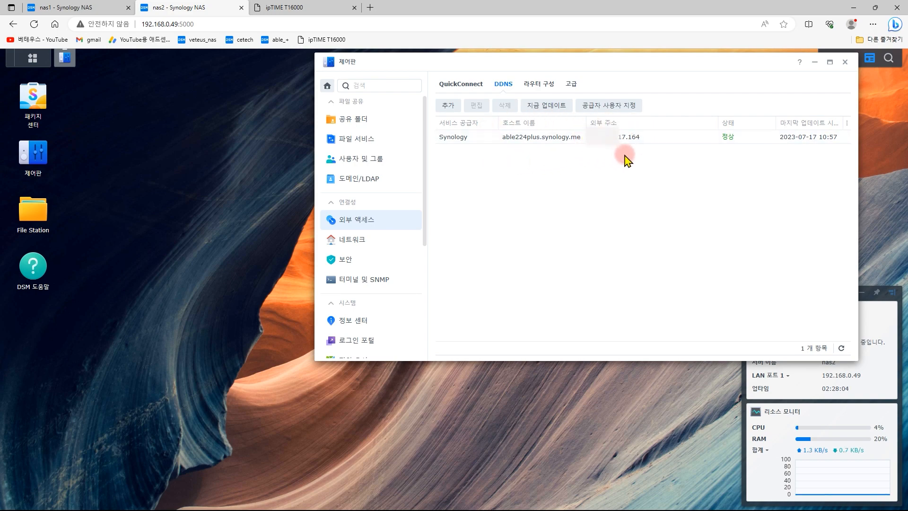
pyautogui.hotkey('ctrl', 'shift', 'Tab')
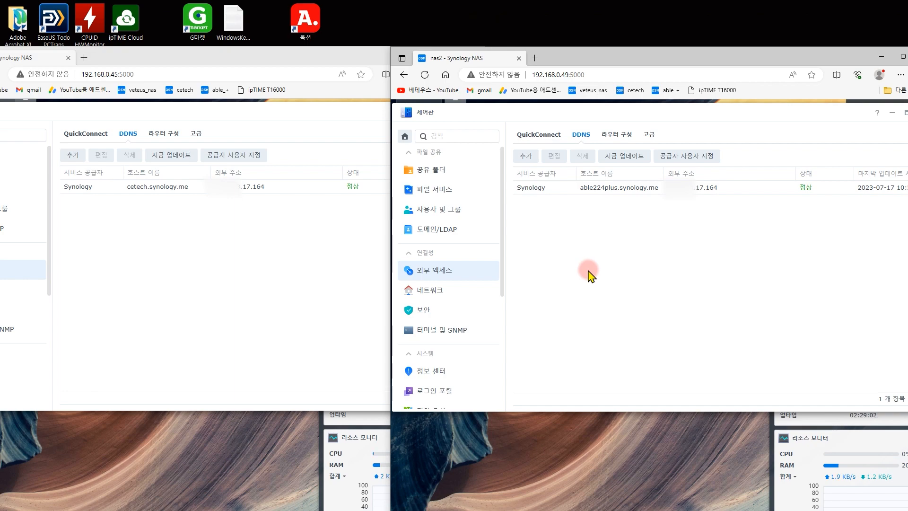
pyautogui.hotkey('ctrl', 'n')
pyautogui.write('https://cetech.synology.me:5001')
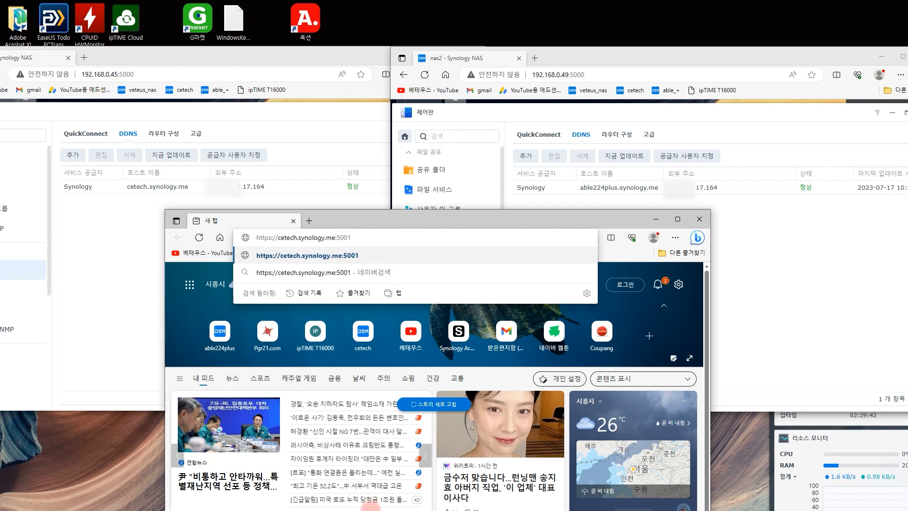
pyautogui.hotkey('alt', 'Tab')
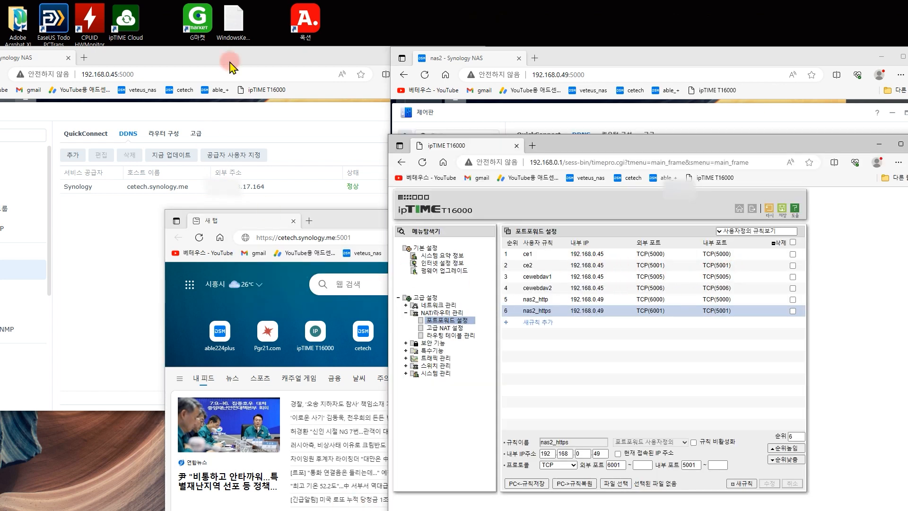
pyautogui.hotkey('alt', 'Tab')
pyautogui.press('Return')
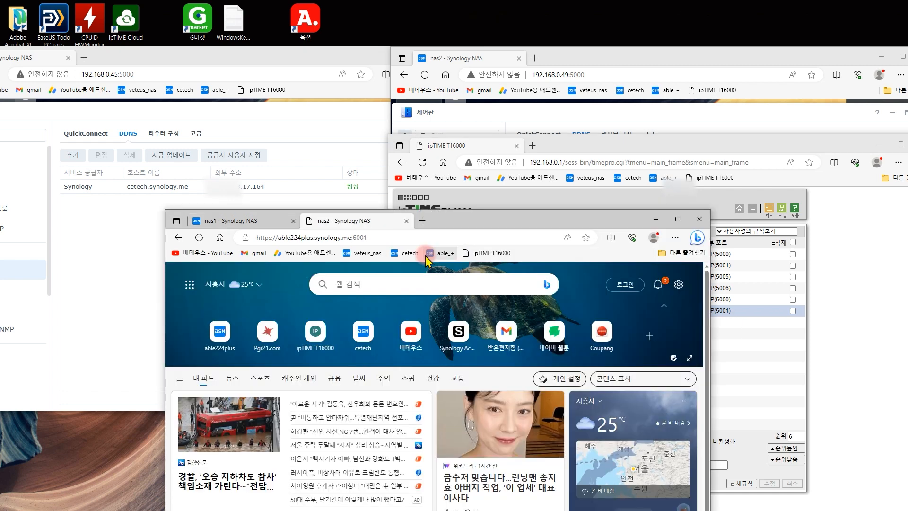
pyautogui.click(428, 254)
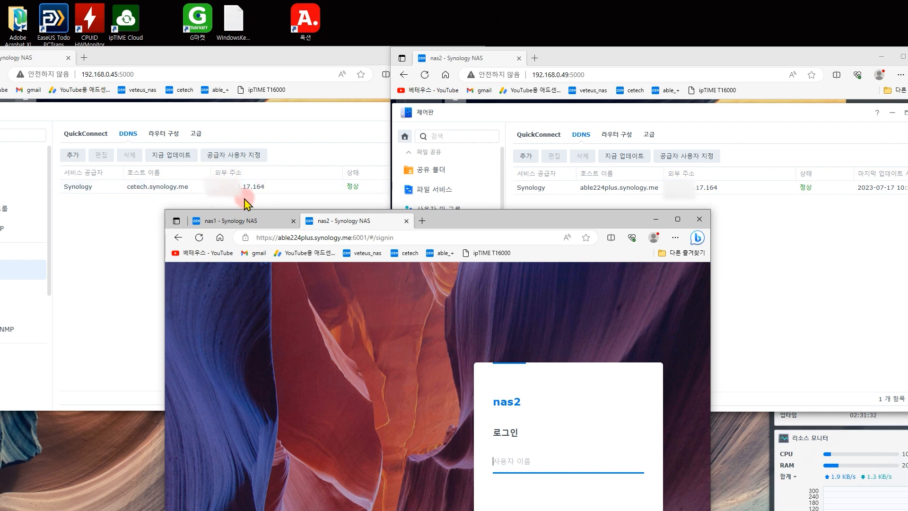
# Change the port in the able224plus.synology.me address to 5001 and load the page
pyautogui.click(354, 238)
pyautogui.press('Delete')
pyautogui.write('5')
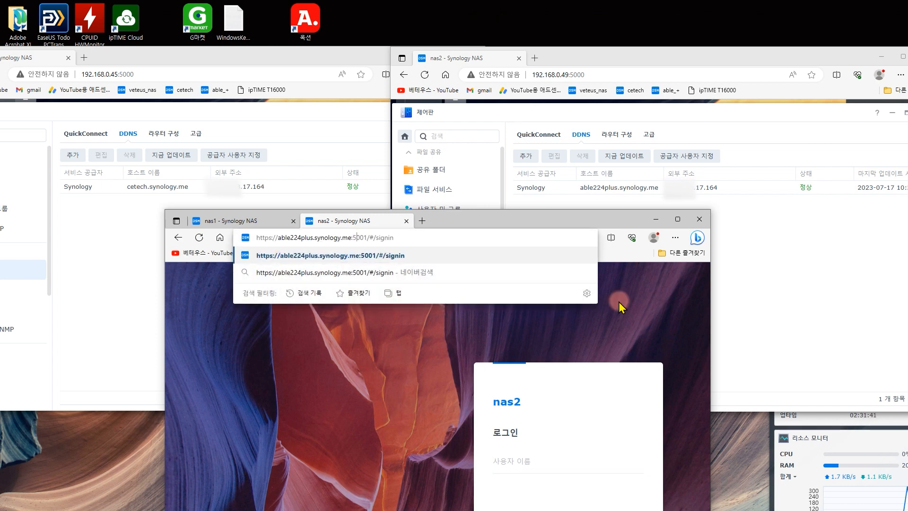
pyautogui.press('Return')
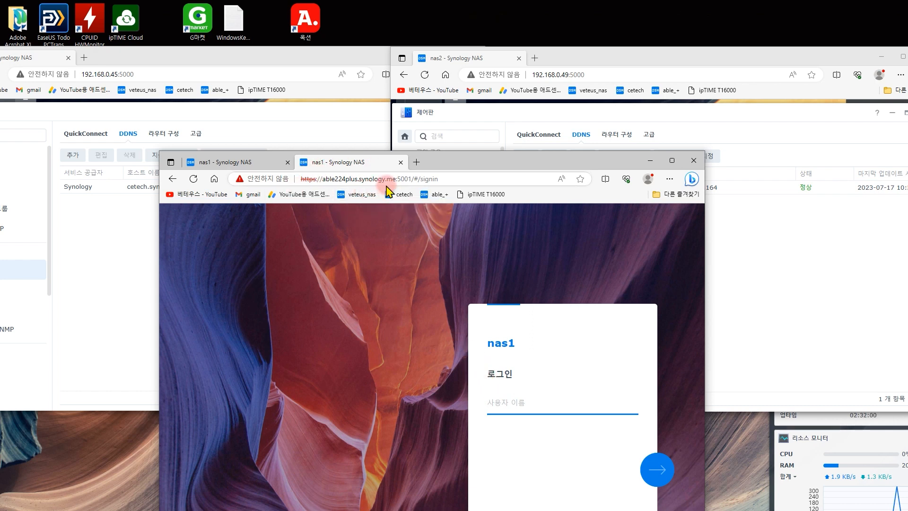
# Change the port in the cetech.synology.me address to 6001, load it and continue past the certificate warning
pyautogui.click(264, 162)
pyautogui.click(274, 183)
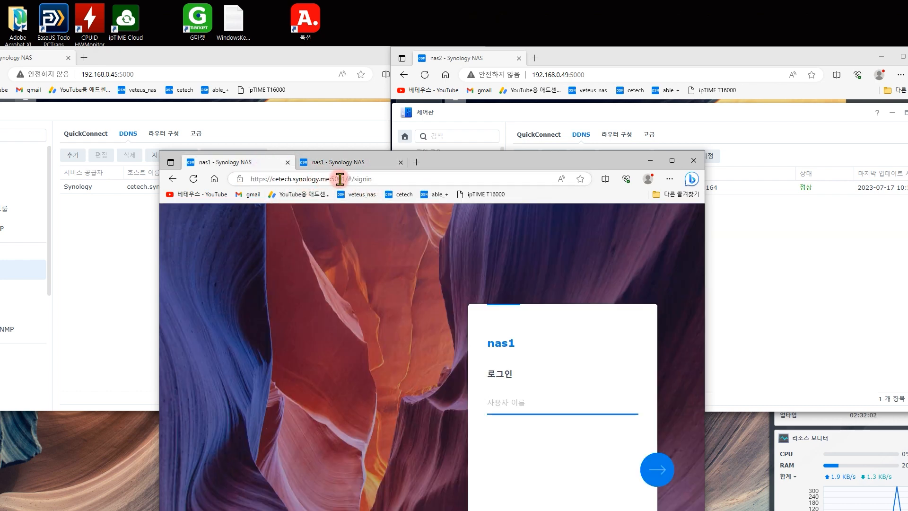
pyautogui.click(335, 178)
pyautogui.press('BackSpace')
pyautogui.write('6')
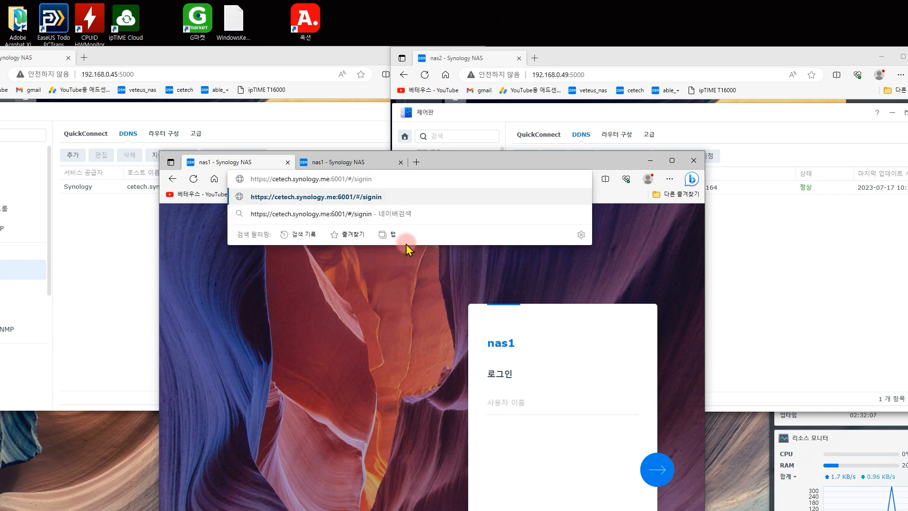
pyautogui.press('Return')
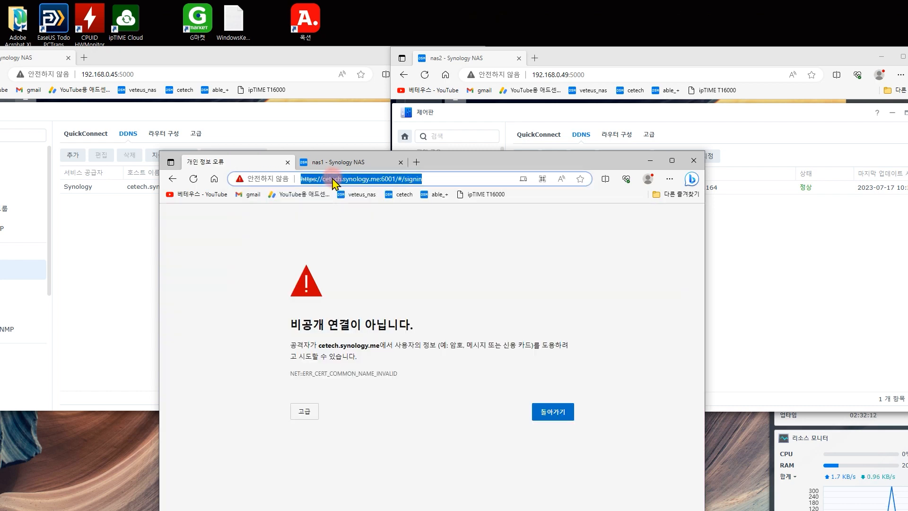
pyautogui.click(305, 416)
pyautogui.click(340, 485)
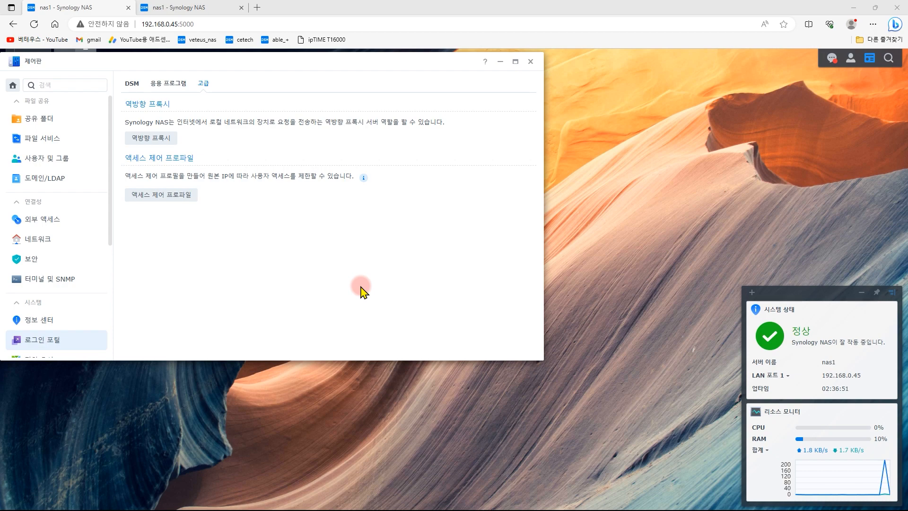
pyautogui.click(151, 137)
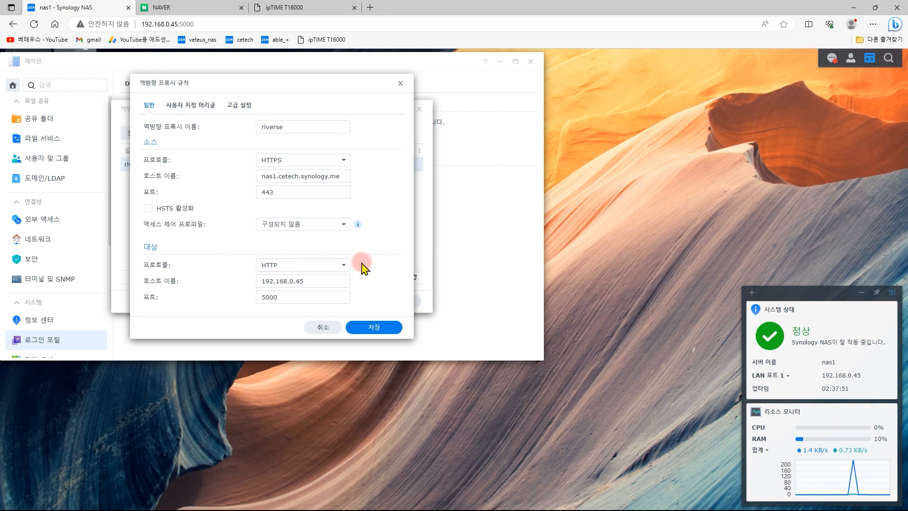
pyautogui.click(308, 7)
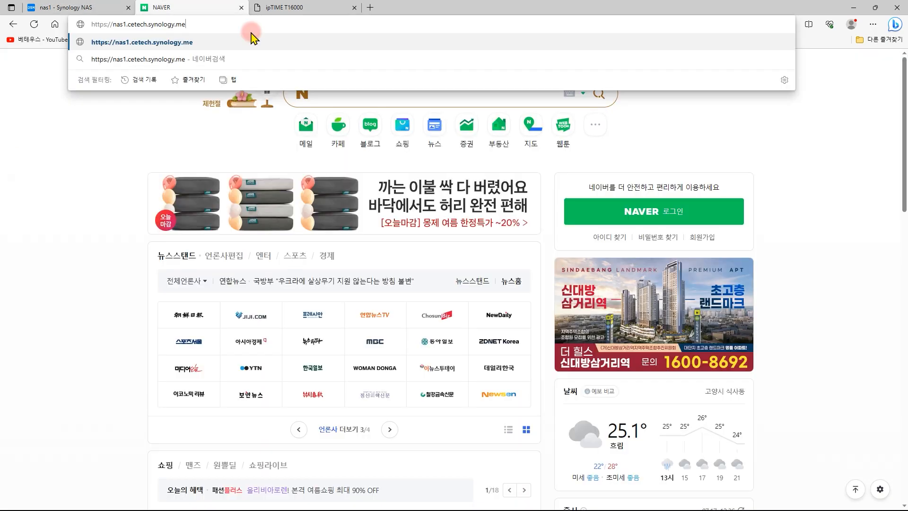
pyautogui.press('Return')
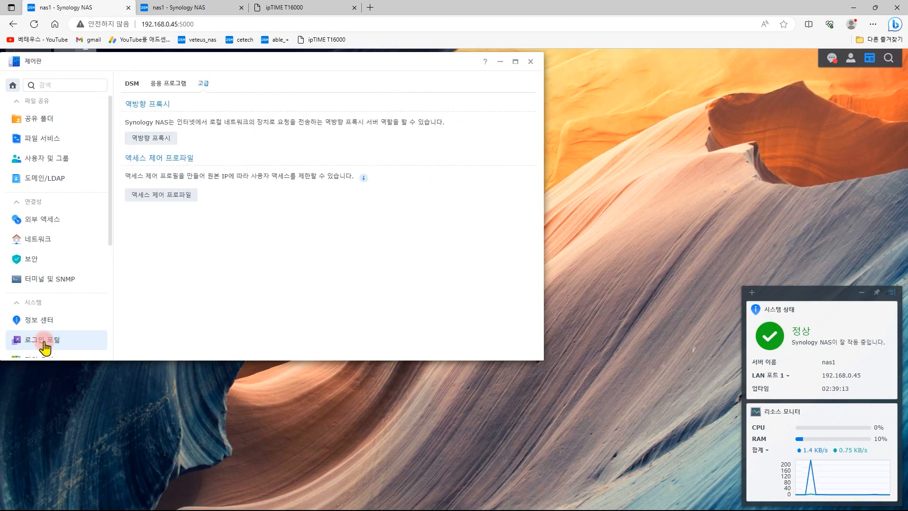
# Start a reverse proxy rule named nas2 in nas1's login portal, with source protocol HTTPS and host name nas2.cetech.synology.me
pyautogui.click(43, 342)
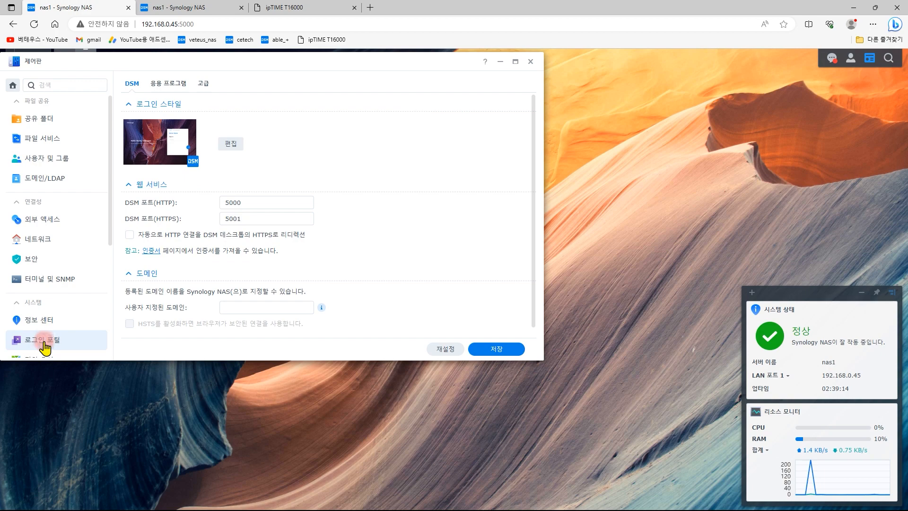
pyautogui.click(200, 87)
pyautogui.click(161, 137)
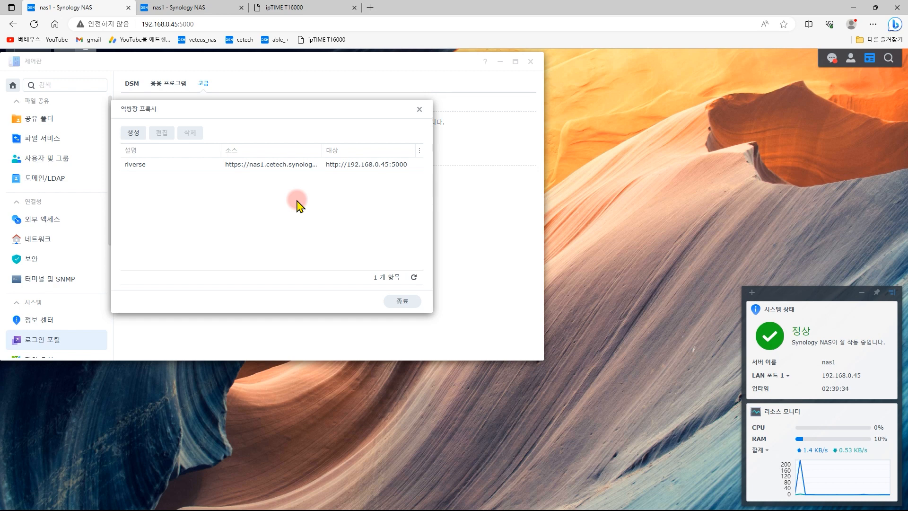
pyautogui.click(134, 132)
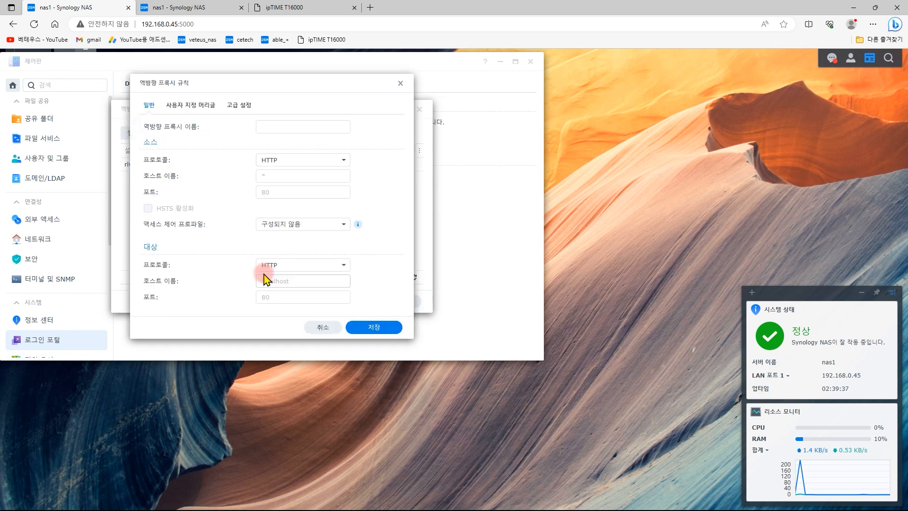
pyautogui.write('nas2')
pyautogui.click(300, 164)
pyautogui.click(283, 189)
pyautogui.click(314, 177)
pyautogui.write('nas2.cetech.synology.me')
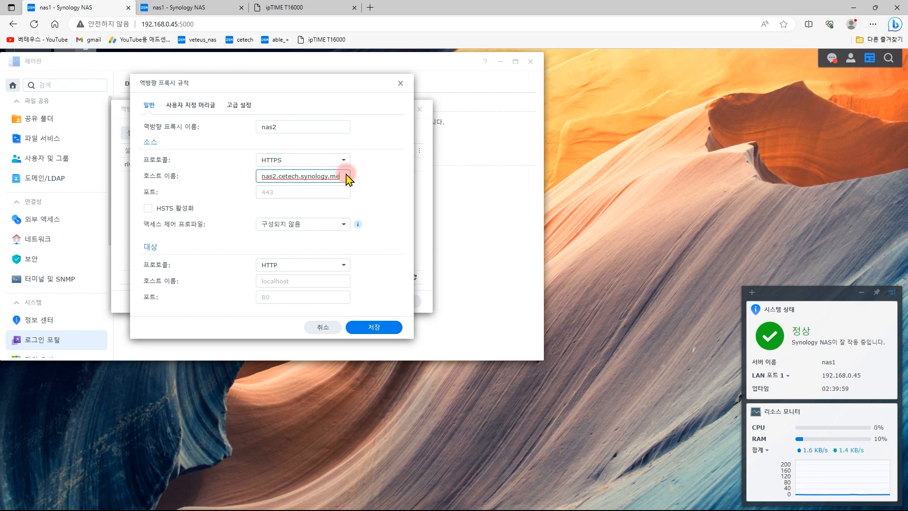
# Set the nas2 rule's source port to 443 and its destination to 192.168.0.49 on port 5000, and save the rule
pyautogui.click(282, 192)
pyautogui.click(302, 280)
pyautogui.write('192.168.0.49')
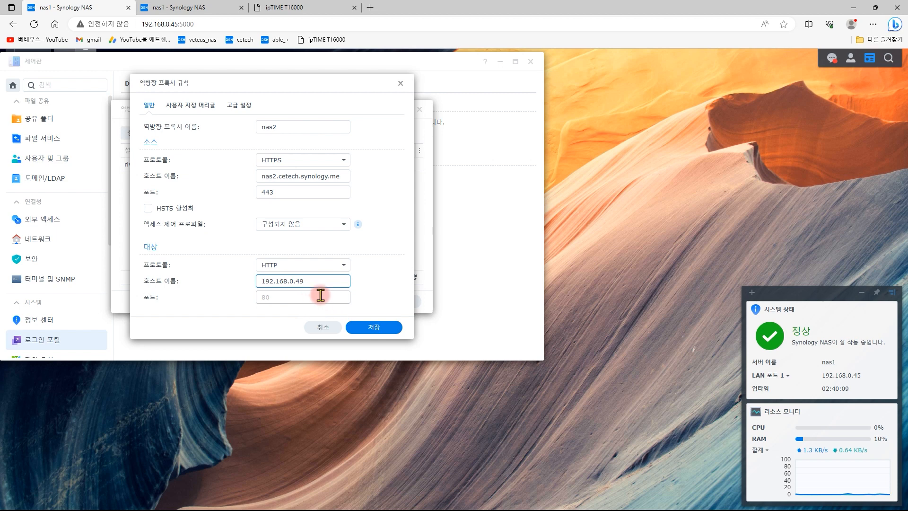
pyautogui.click(286, 299)
pyautogui.write('5000')
pyautogui.click(356, 326)
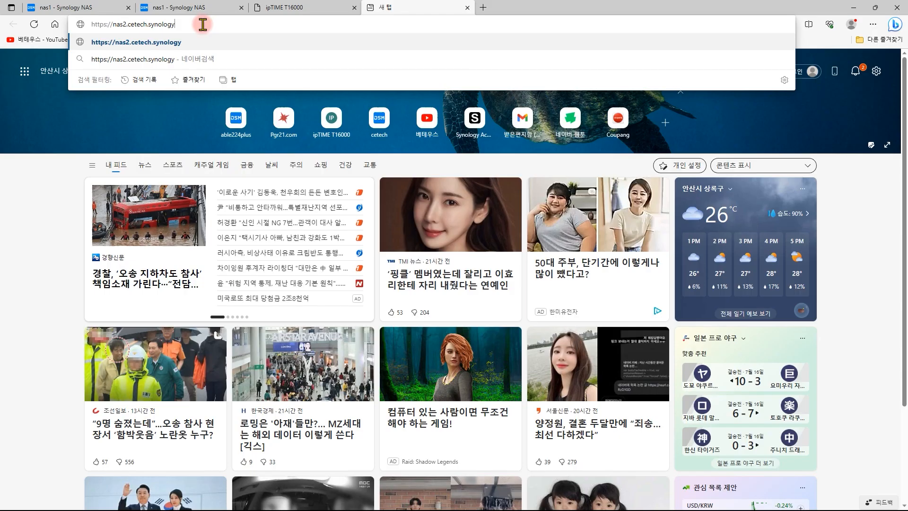
pyautogui.write('.me')
pyautogui.press('Return')
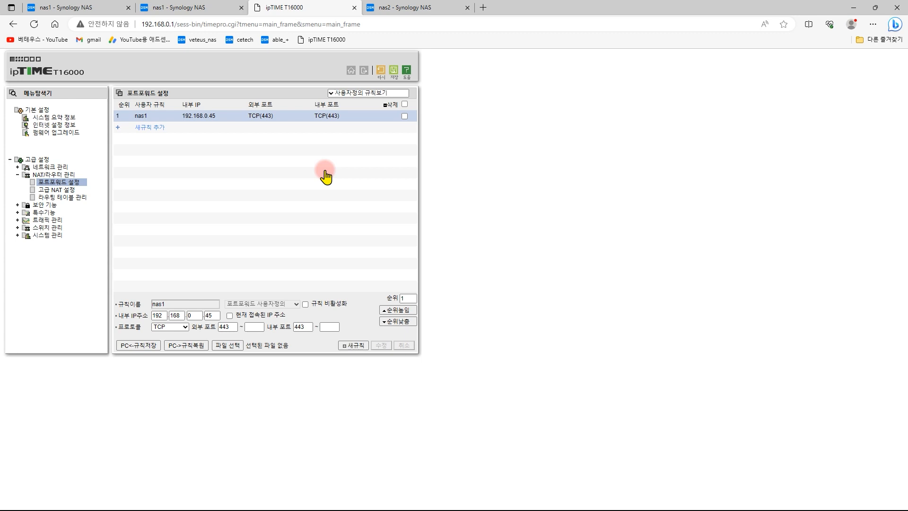
pyautogui.click(379, 345)
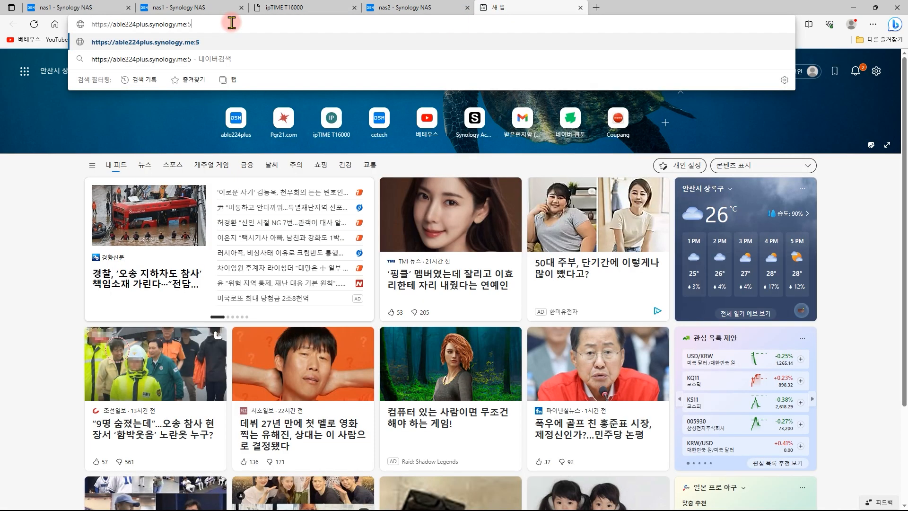
pyautogui.write('001')
pyautogui.press('Return')
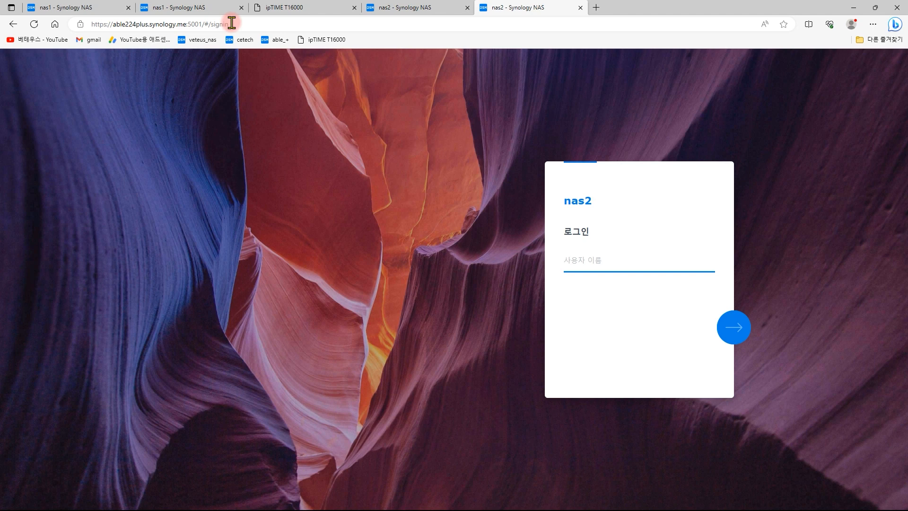
pyautogui.click(277, 8)
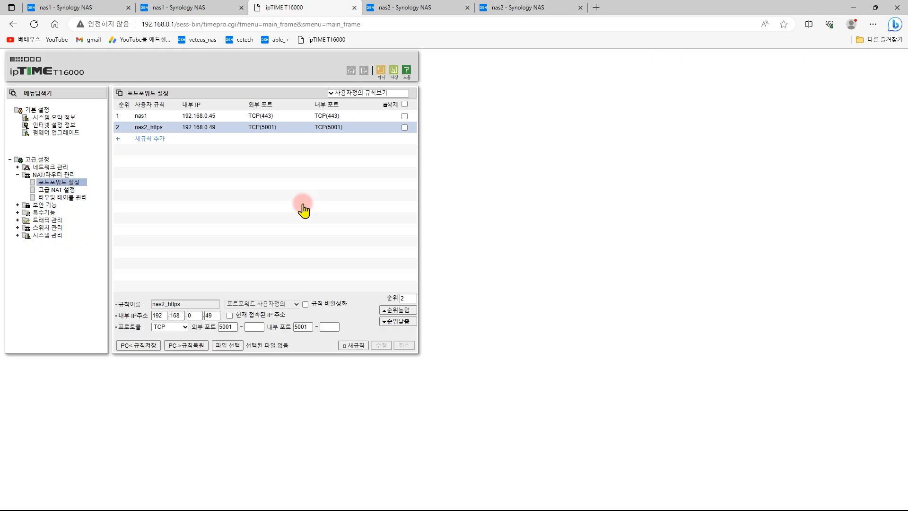